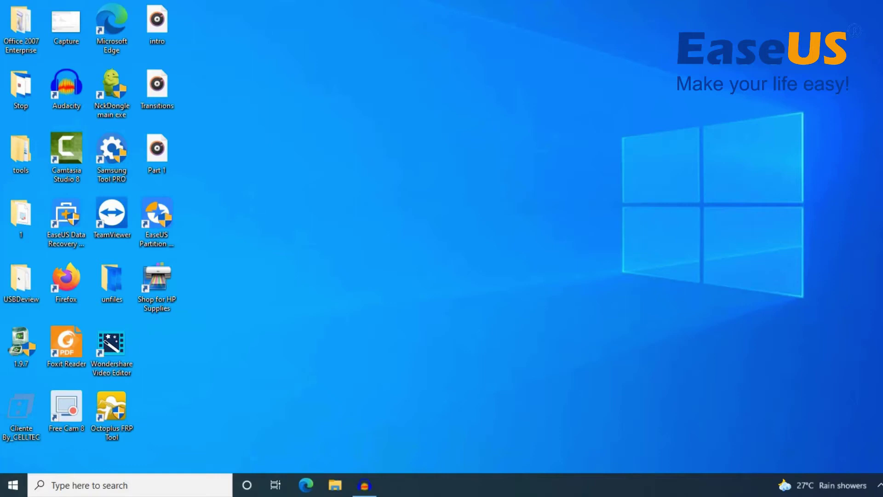
# Step: Launch Disk Management with diskmgmt.msc and bring up the context menu for Disk 0
pyautogui.press('super+r')
pyautogui.write('diskmgmt.msc')
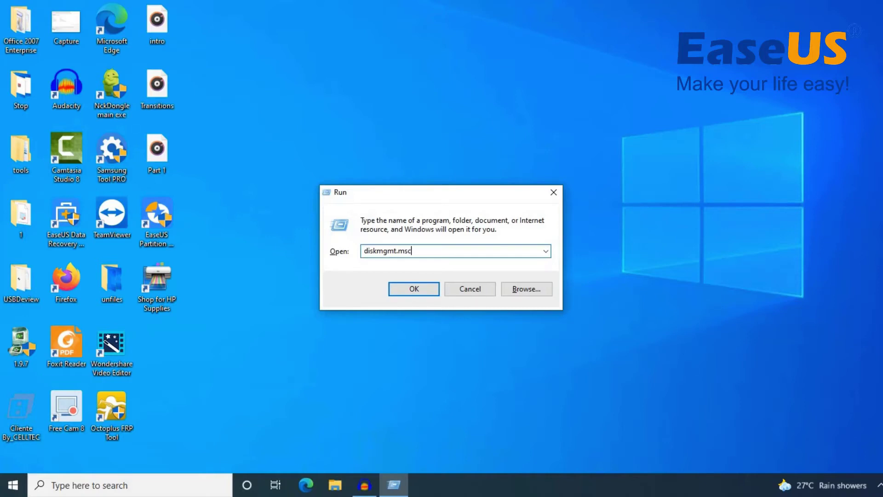
pyautogui.press('Return')
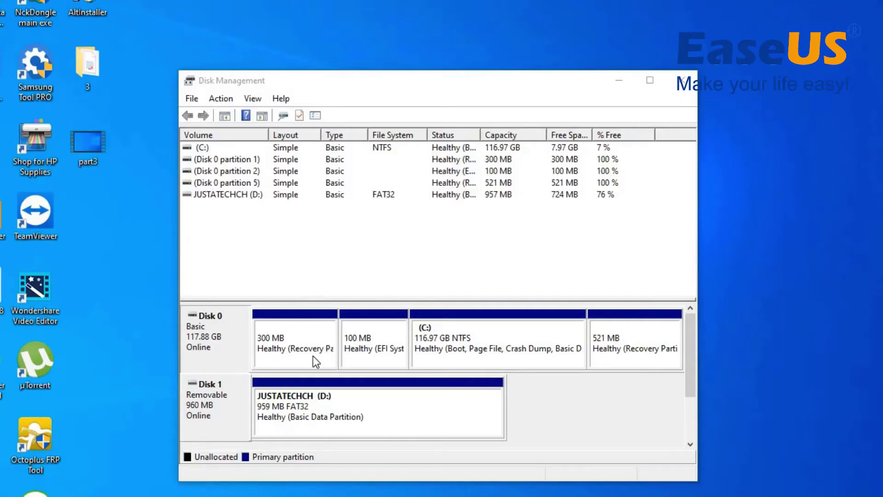
pyautogui.rightClick(205, 330)
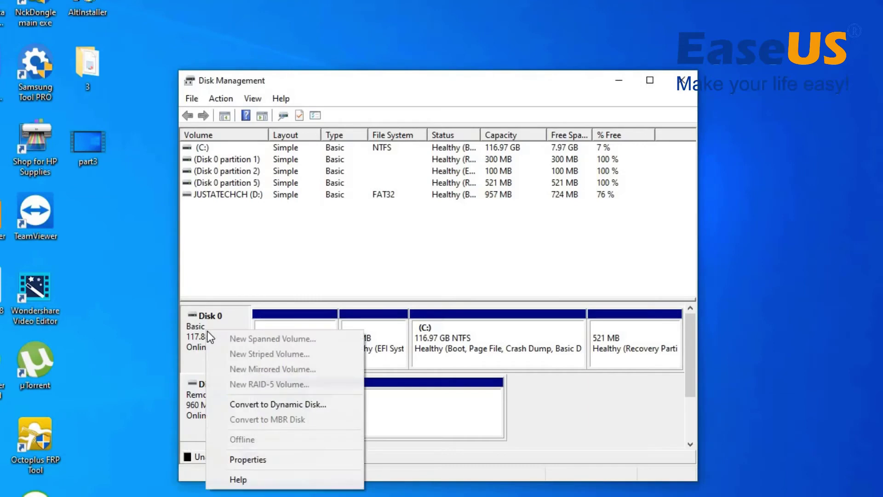
# Step: Open Disk 0's Properties and view its Volumes tab
pyautogui.click(257, 455)
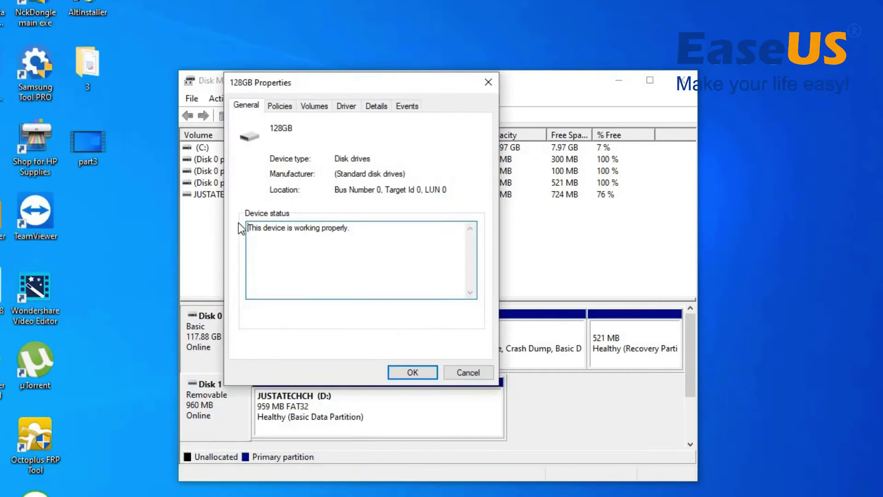
pyautogui.click(315, 108)
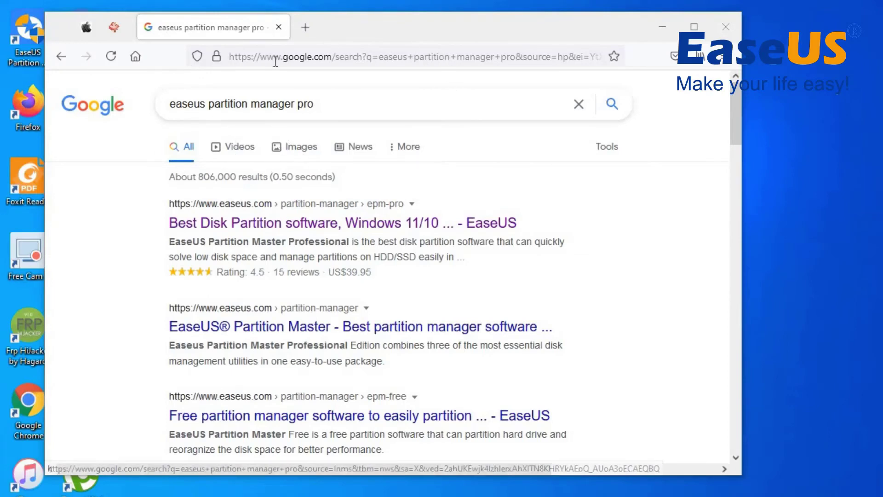
# Step: Open the first EaseUS search result for Partition Master Professional and scroll down the page
pyautogui.click(330, 226)
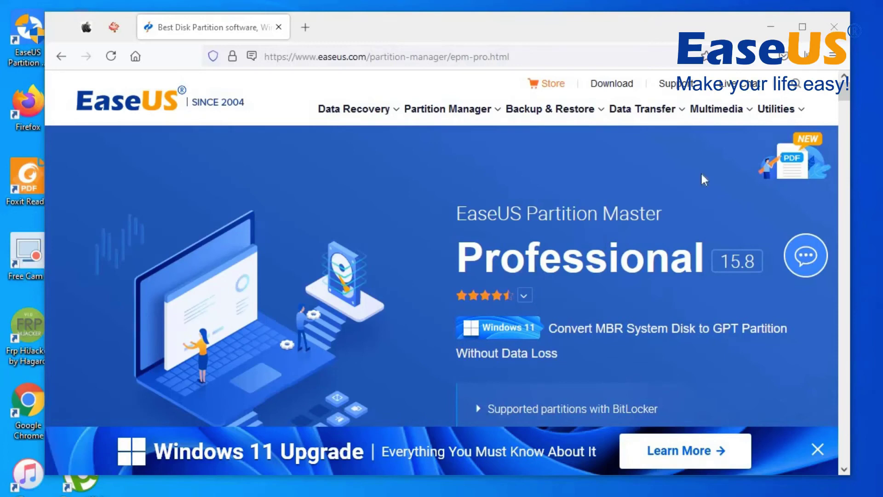
pyautogui.scroll(-3, 552, 222)
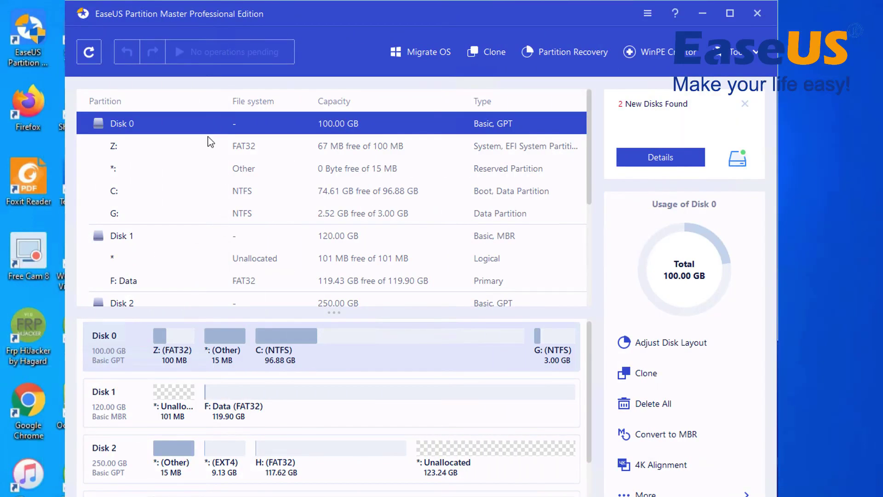
# Step: Select Disk 1, the 120 GB MBR disk, in both the disk list and disk map
pyautogui.click(104, 364)
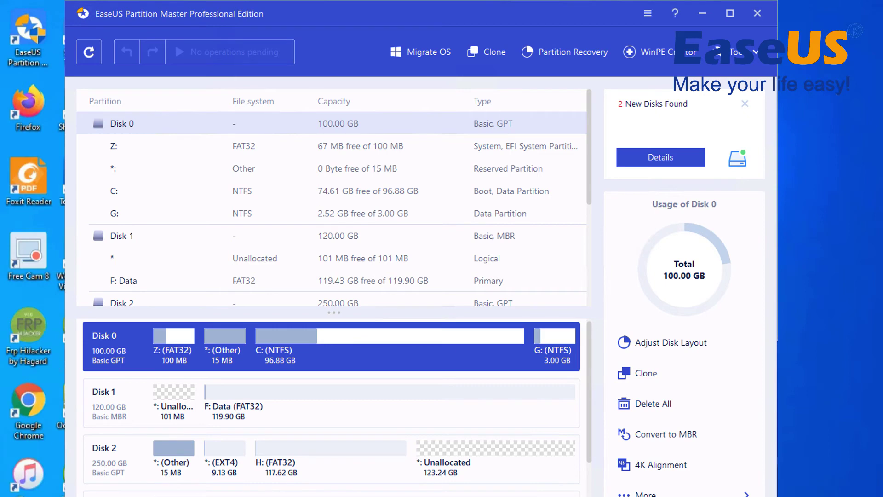
pyautogui.click(278, 236)
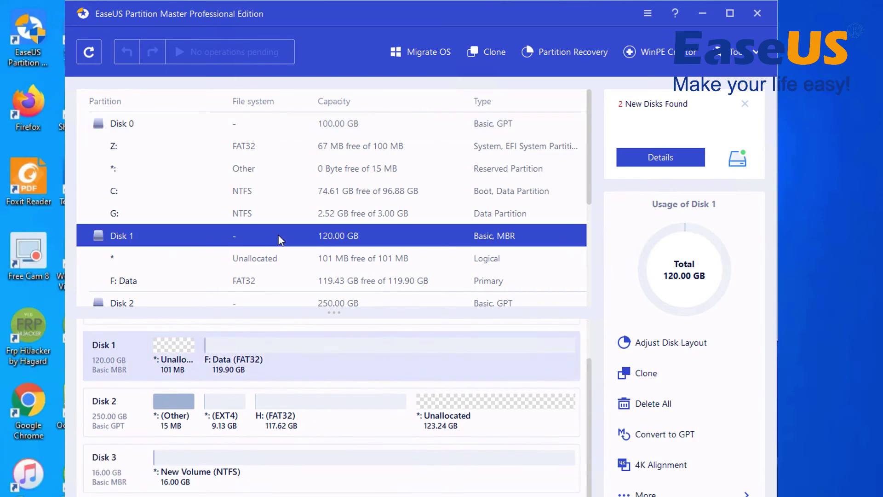
pyautogui.click(114, 374)
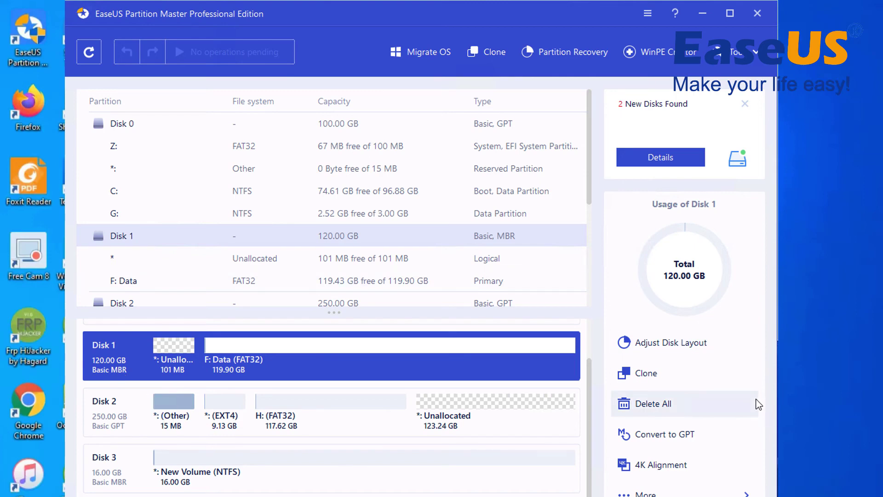
# Step: Queue Convert to GPT for Disk 1, execute and apply it, then verify Disk 1 shows Basic GPT
pyautogui.click(673, 438)
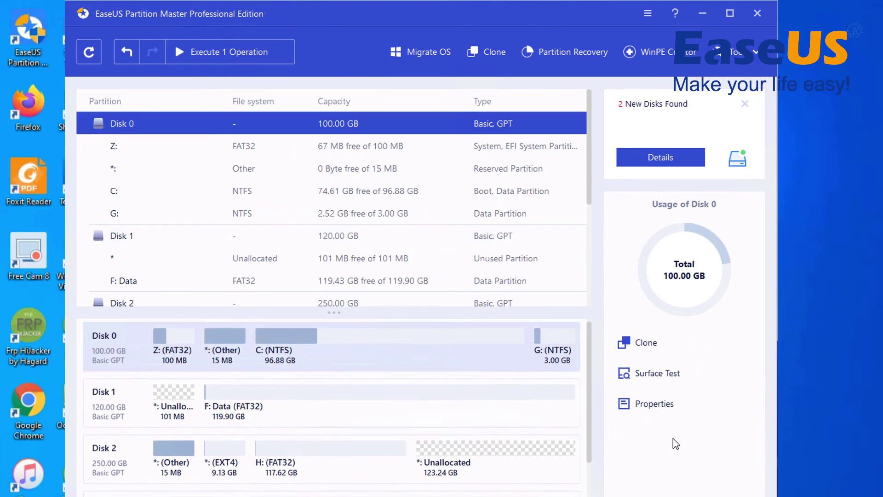
pyautogui.click(249, 54)
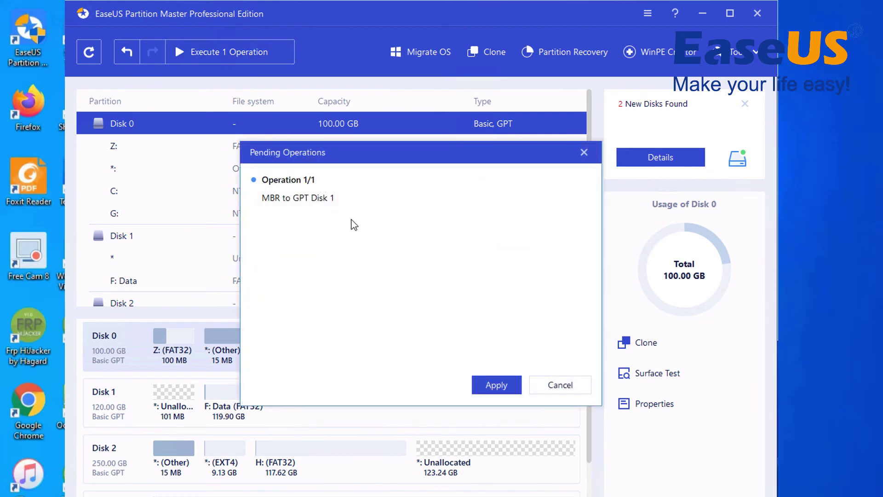
pyautogui.click(495, 385)
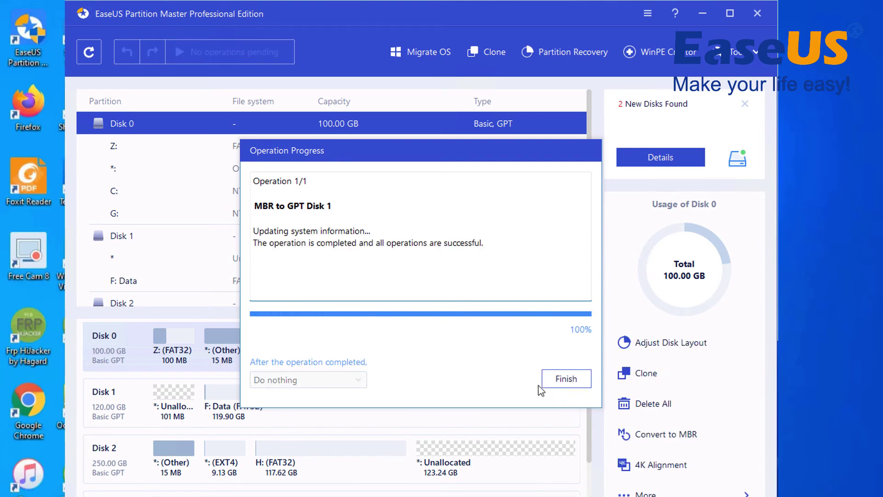
pyautogui.click(577, 388)
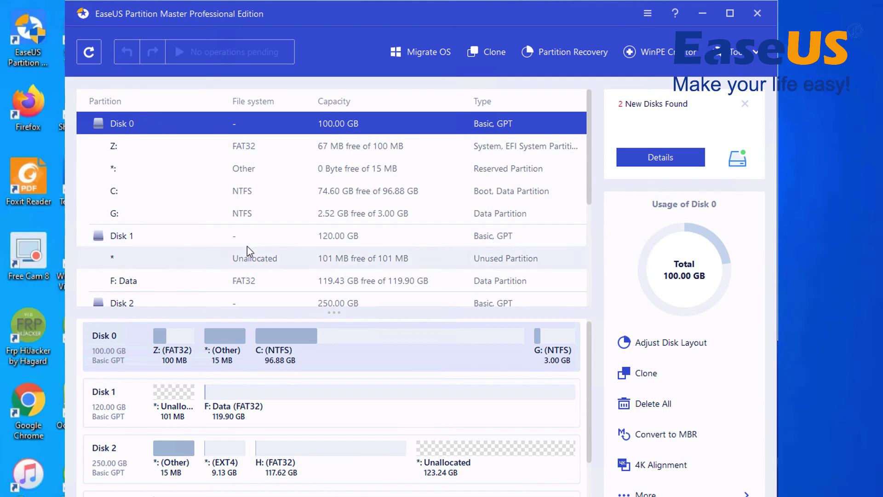
pyautogui.click(348, 243)
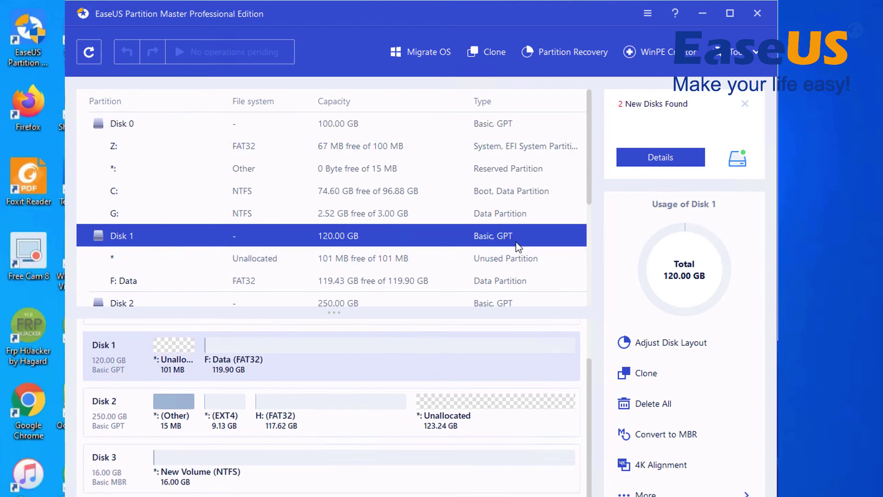
pyautogui.click(113, 428)
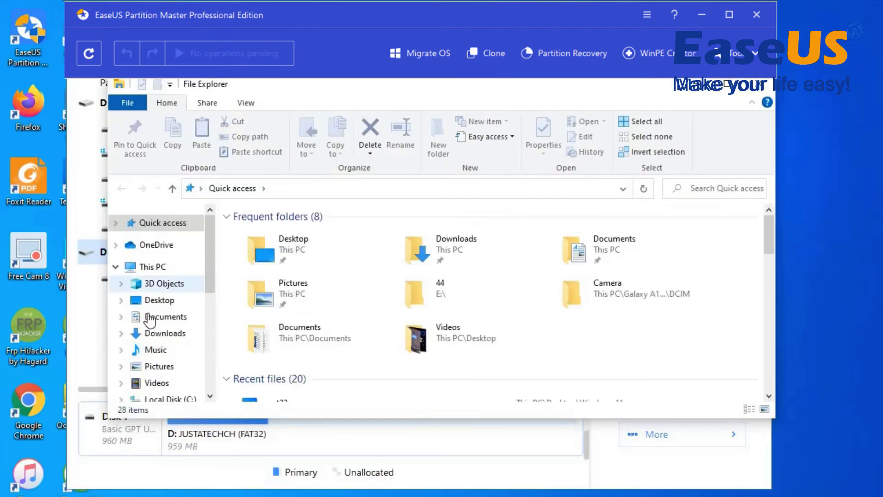
# Step: Go to This PC in File Explorer and open the D: drive
pyautogui.click(147, 268)
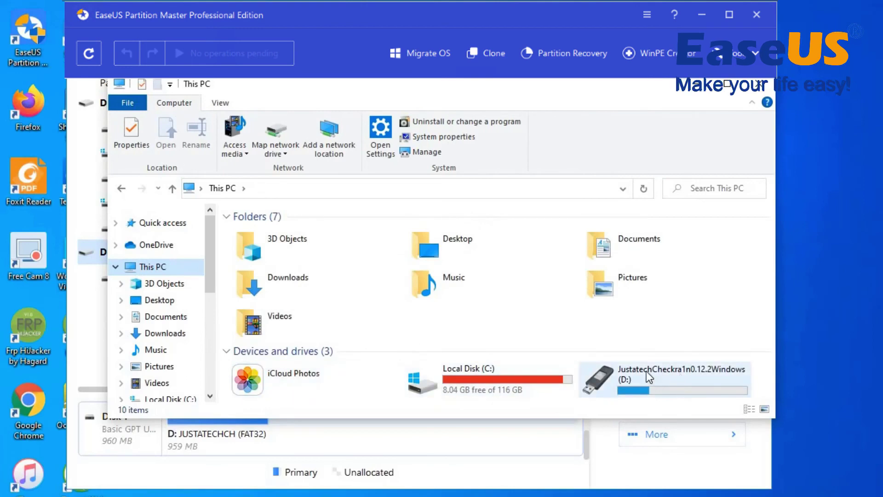
pyautogui.doubleClick(647, 370)
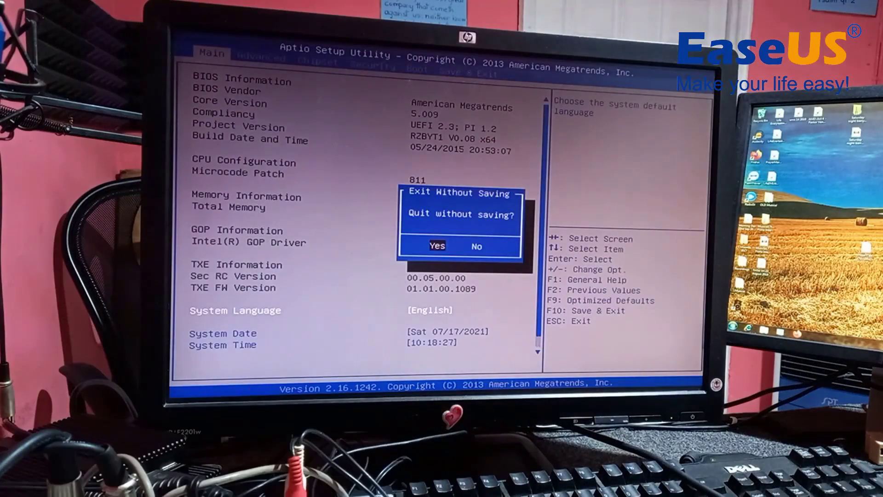
# Step: Cancel quitting BIOS setup and open the Secure Boot menu from the Security page
pyautogui.press('Escape')
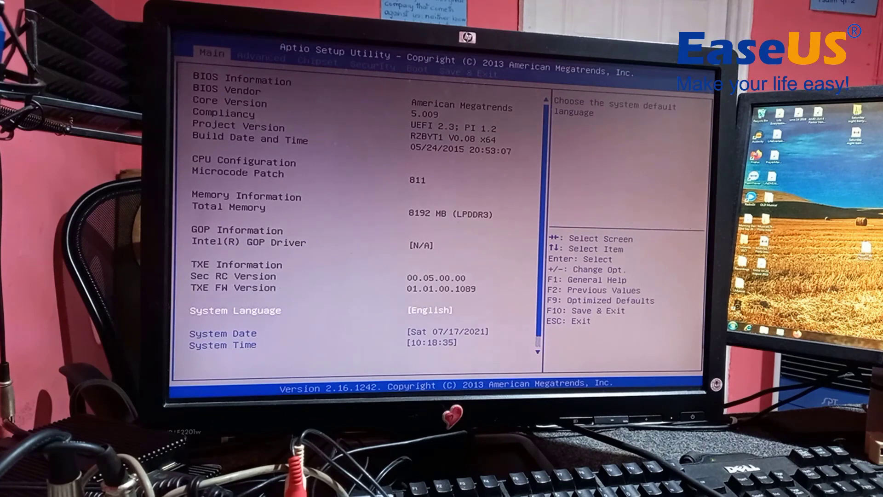
pyautogui.press('Right')
pyautogui.press('Right')
pyautogui.press('Right')
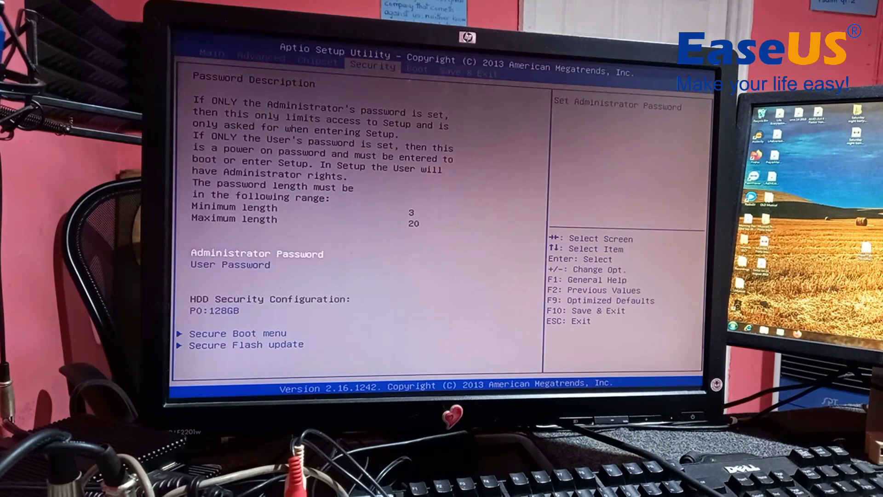
pyautogui.press('Down')
pyautogui.press('Down')
pyautogui.press('Down')
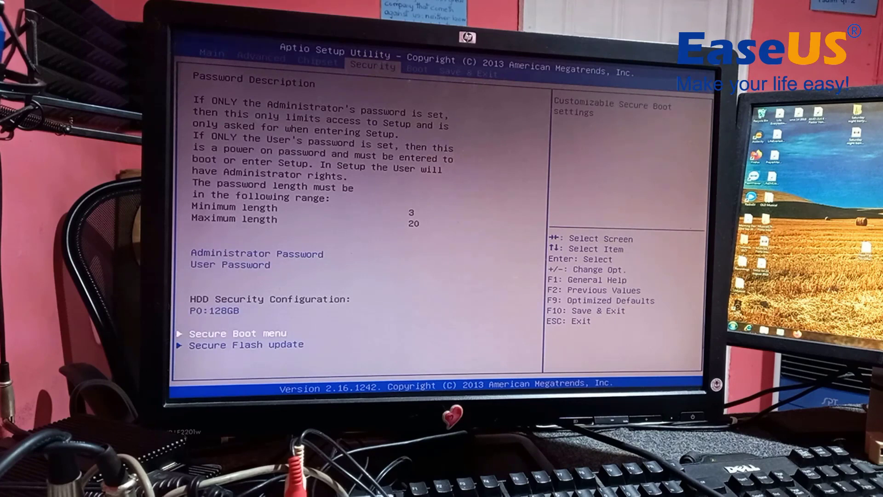
pyautogui.press('Return')
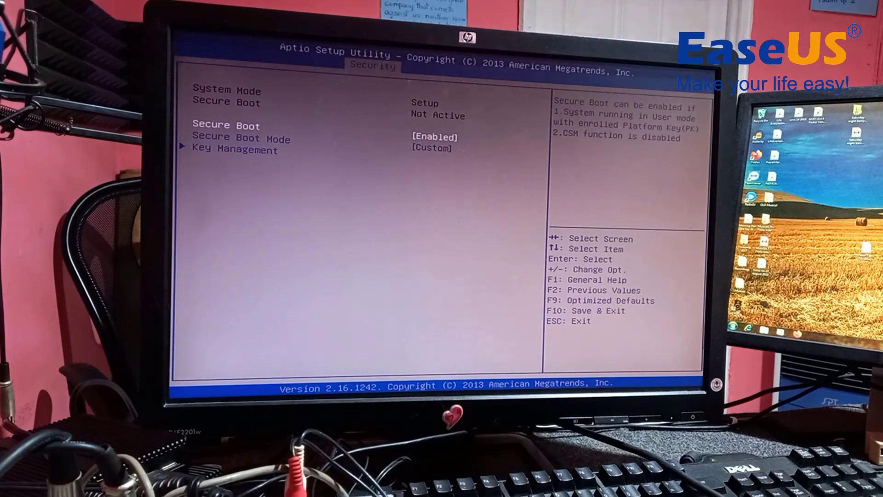
# Step: Set Boot Option #4 to UEFI: Built-in EFI Shell, then request Save Changes and Exit
pyautogui.press('Escape')
pyautogui.press('Right')
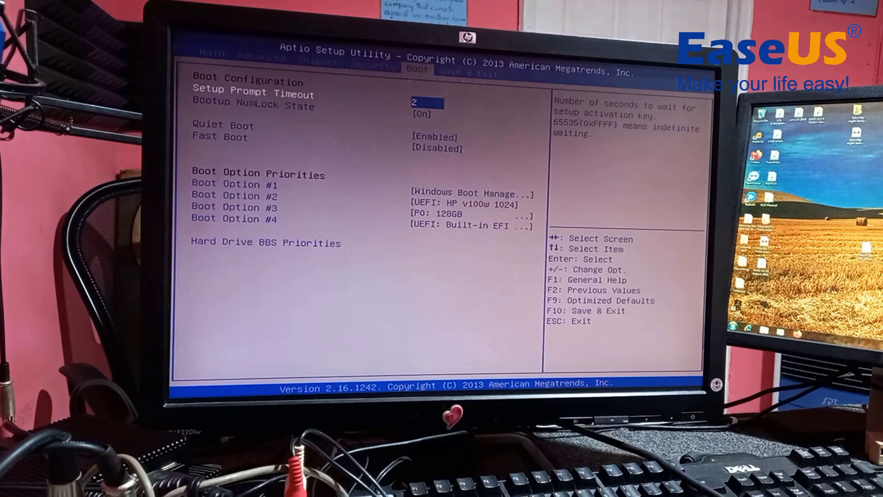
pyautogui.press('Down')
pyautogui.press('Down')
pyautogui.press('Down')
pyautogui.press('Down')
pyautogui.press('Down')
pyautogui.press('Down')
pyautogui.press('Down')
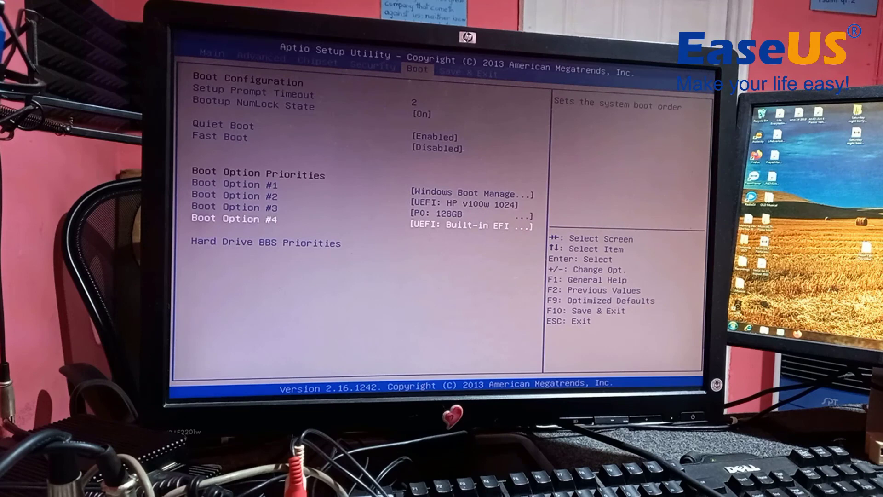
pyautogui.press('Return')
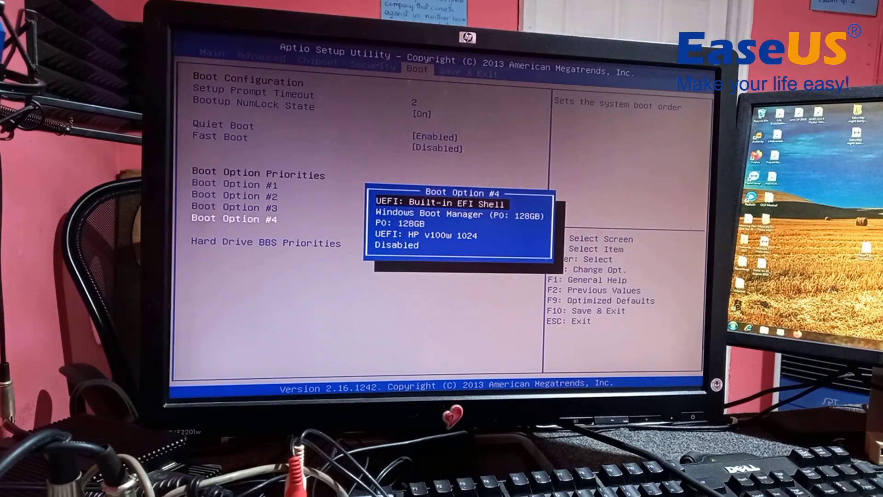
pyautogui.press('Return')
pyautogui.press('Right')
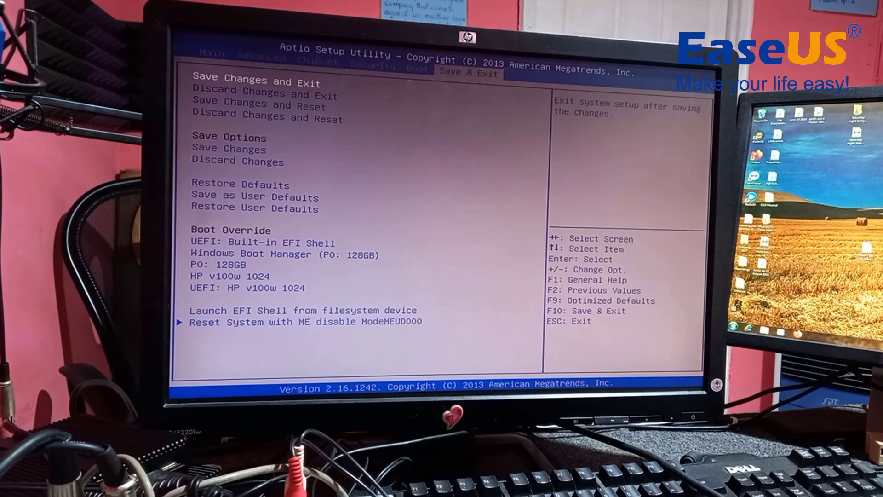
pyautogui.press('Return')
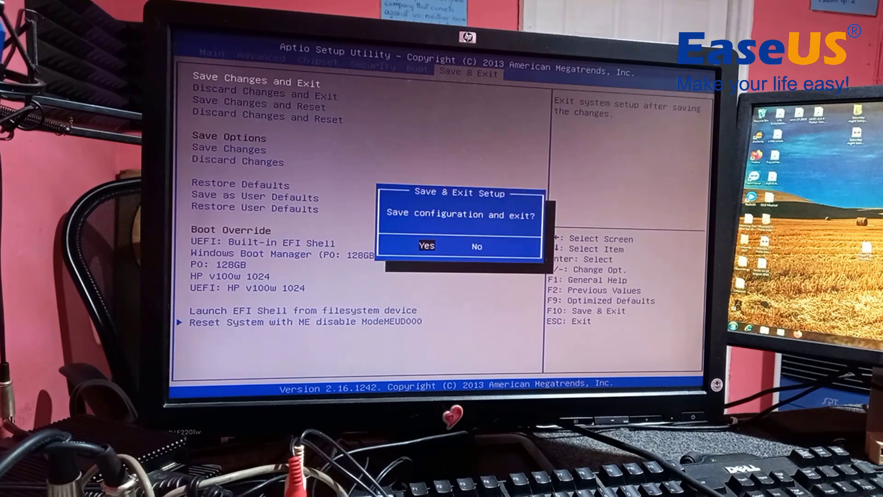